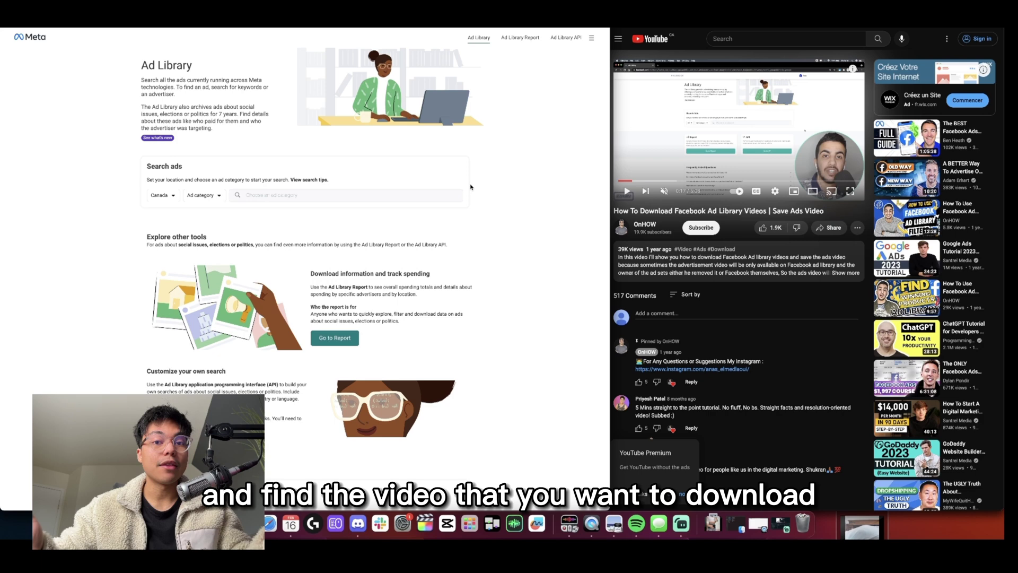
# Search all ad categories for 'lumber' and browse the roughly 300 results
pyautogui.click(297, 196)
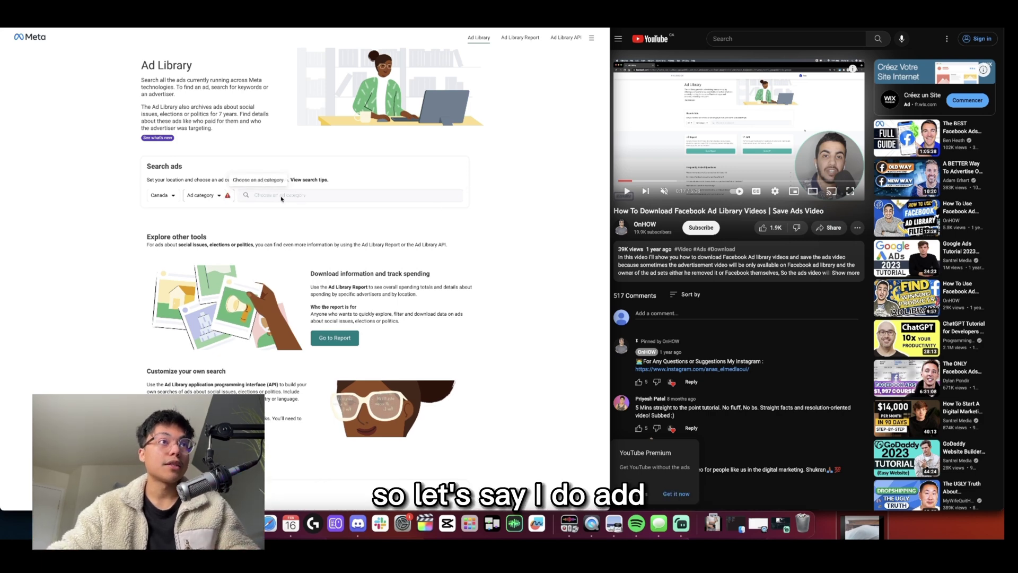
pyautogui.click(219, 196)
pyautogui.click(209, 224)
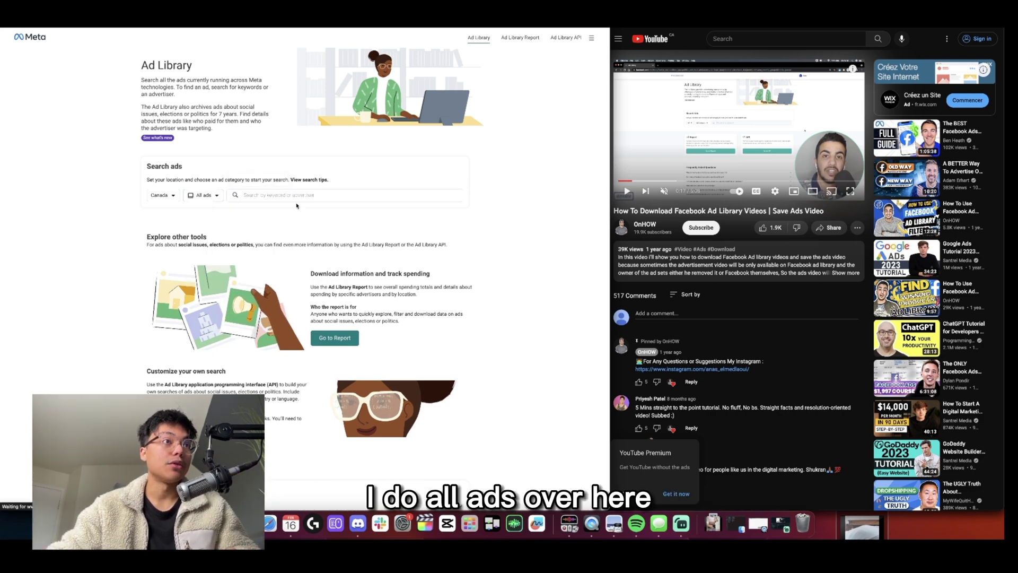
pyautogui.click(277, 196)
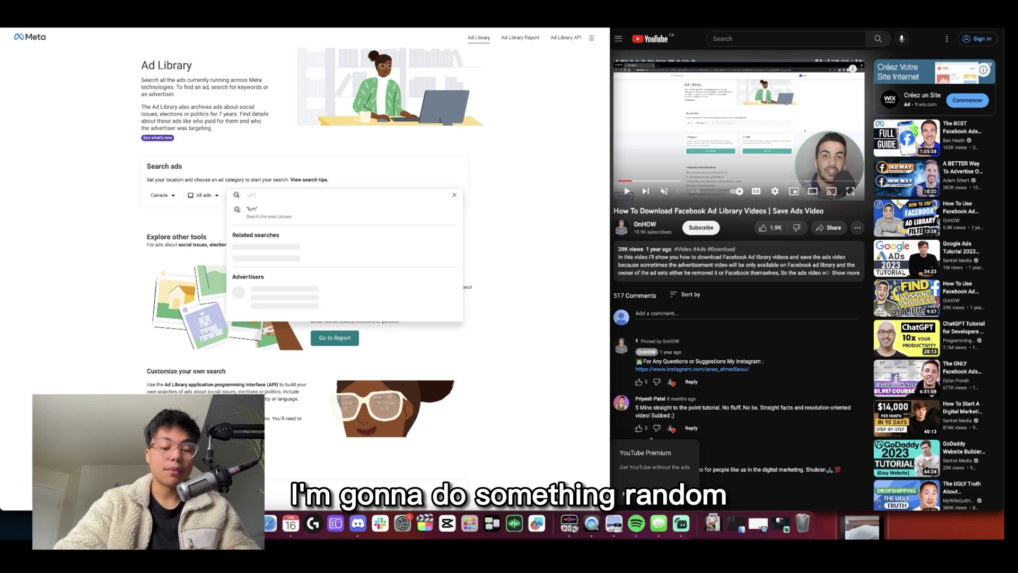
pyautogui.write('lumber')
pyautogui.press('Return')
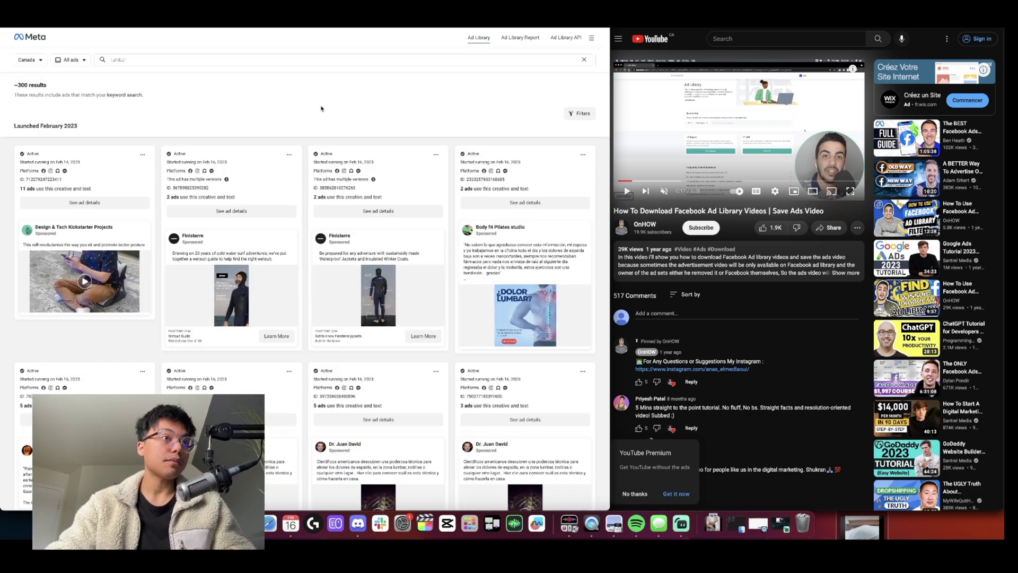
pyautogui.scroll(-3, 321, 105)
pyautogui.scroll(-3, 310, 119)
pyautogui.scroll(-8, 310, 119)
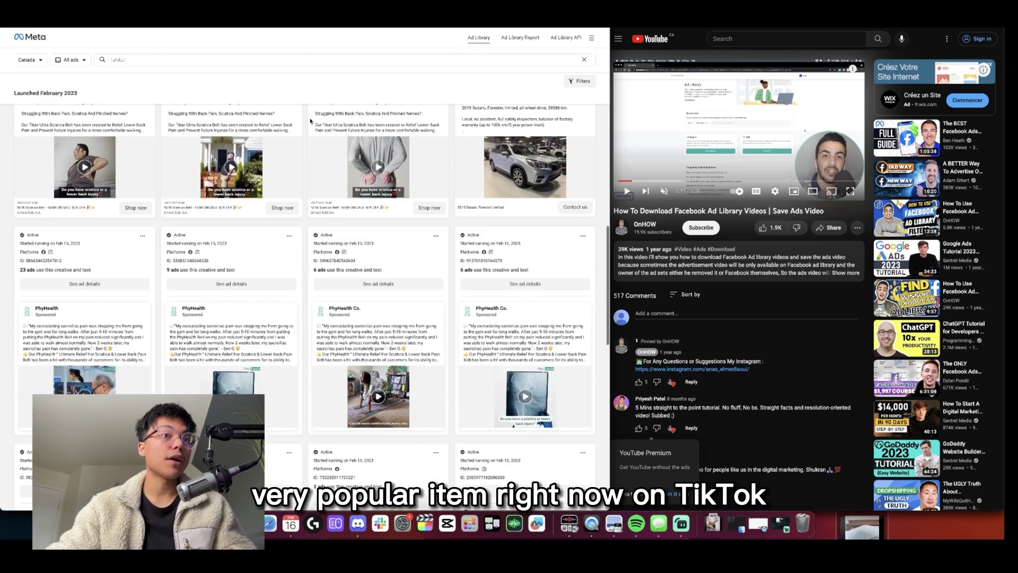
pyautogui.scroll(-8, 303, 239)
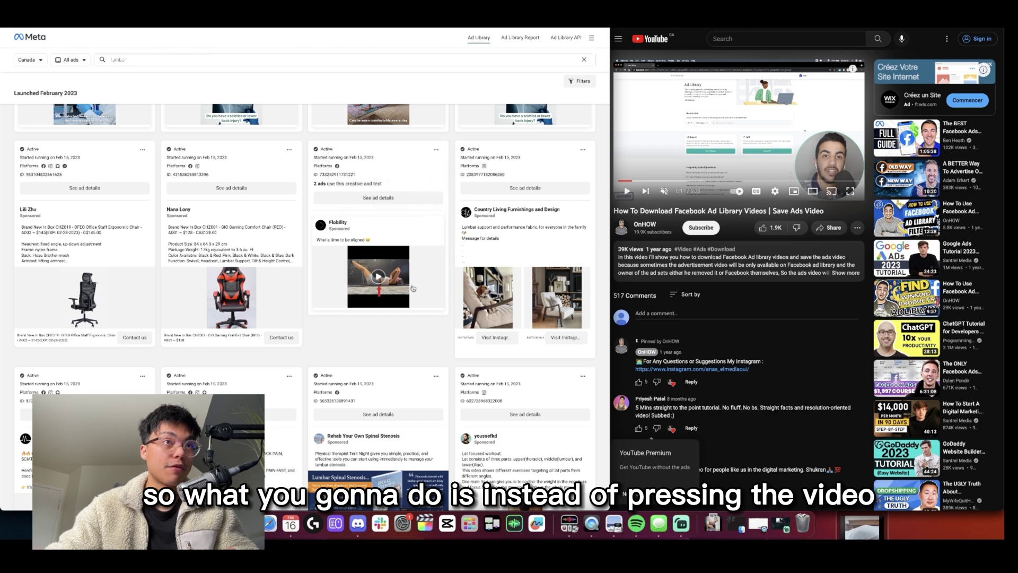
# Open the Flobility ad's details, play its video, and copy the ad link
pyautogui.click(378, 197)
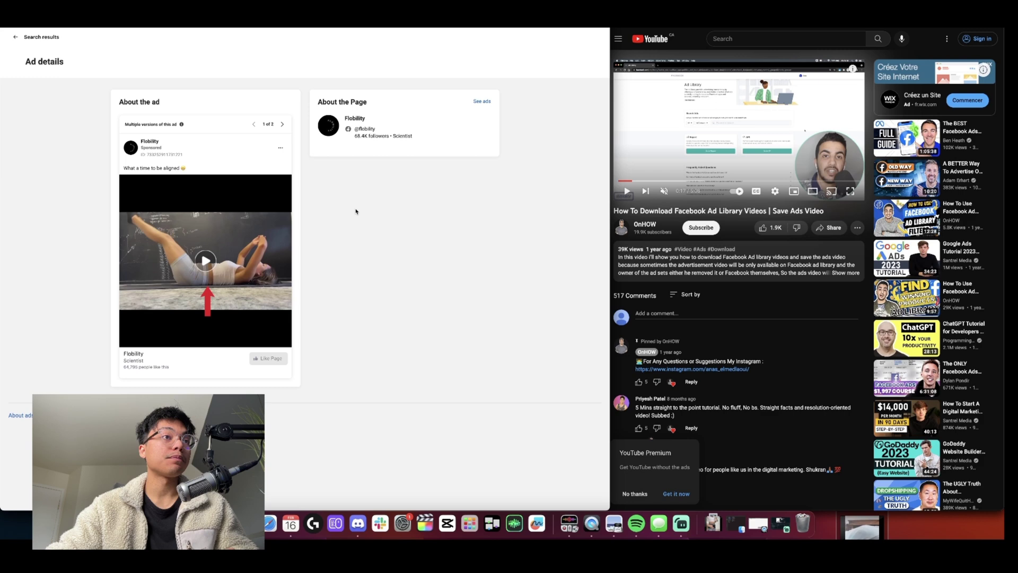
pyautogui.click(204, 276)
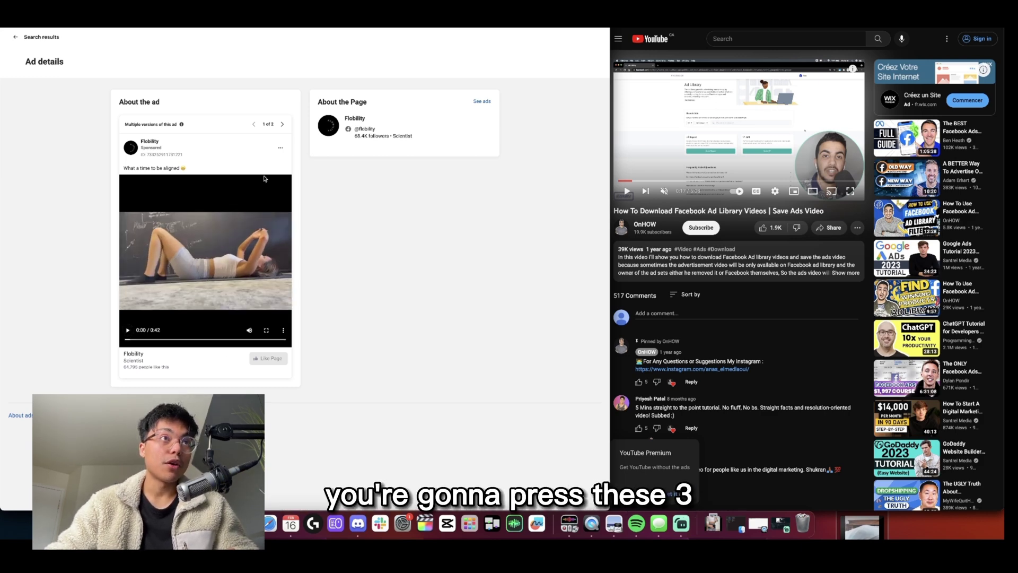
pyautogui.click(281, 151)
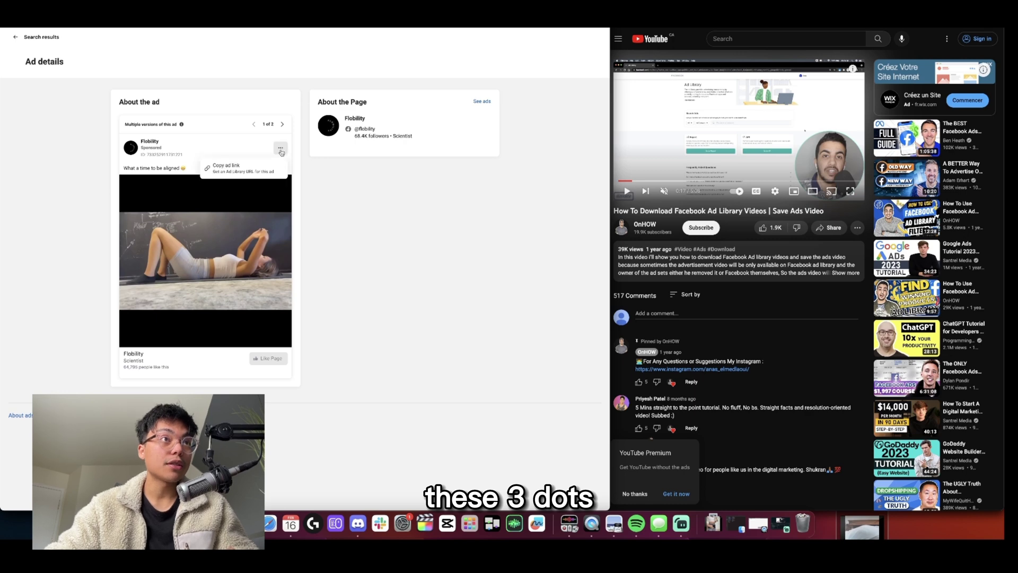
pyautogui.click(259, 172)
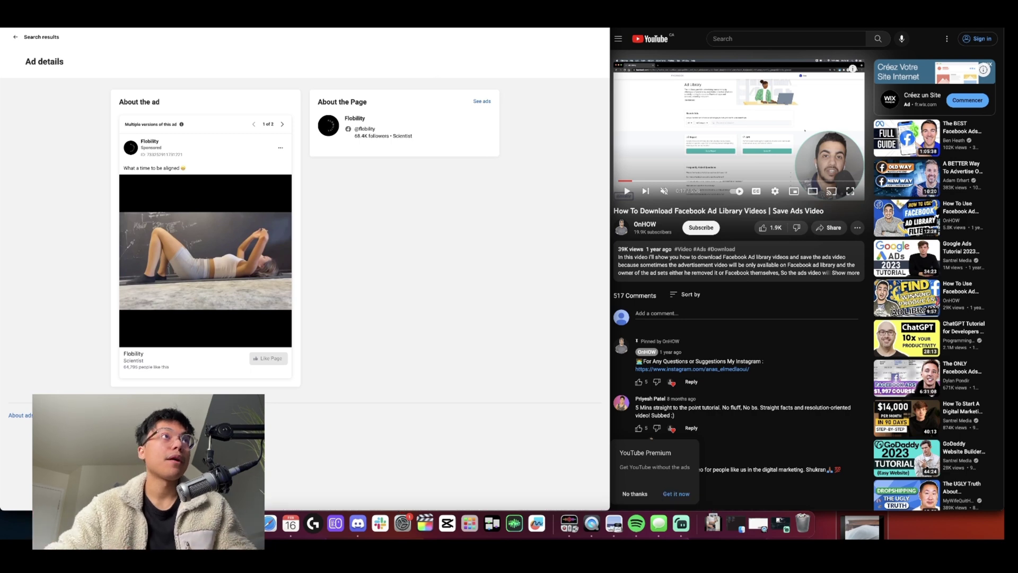
# Load the copied Flobility ad link in an incognito window and right-click its playing video
pyautogui.press('super+shift+n')
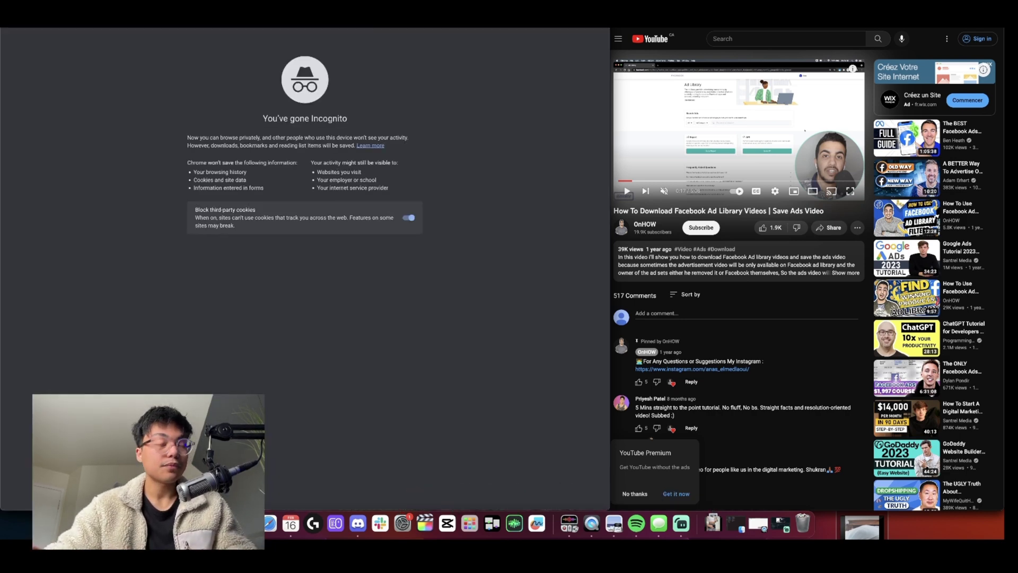
pyautogui.press('super+v')
pyautogui.press('Return')
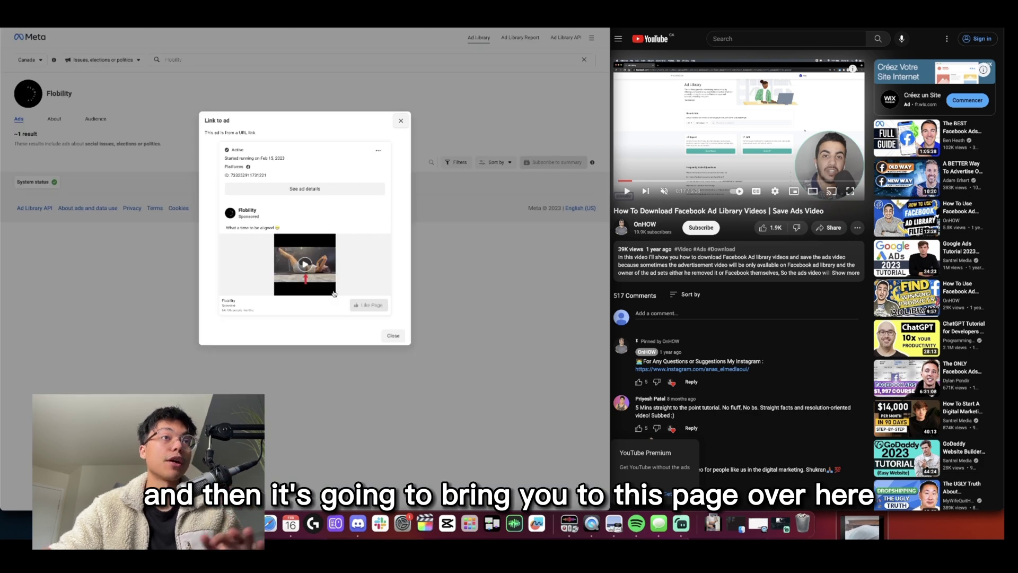
pyautogui.click(304, 262)
pyautogui.rightClick(304, 254)
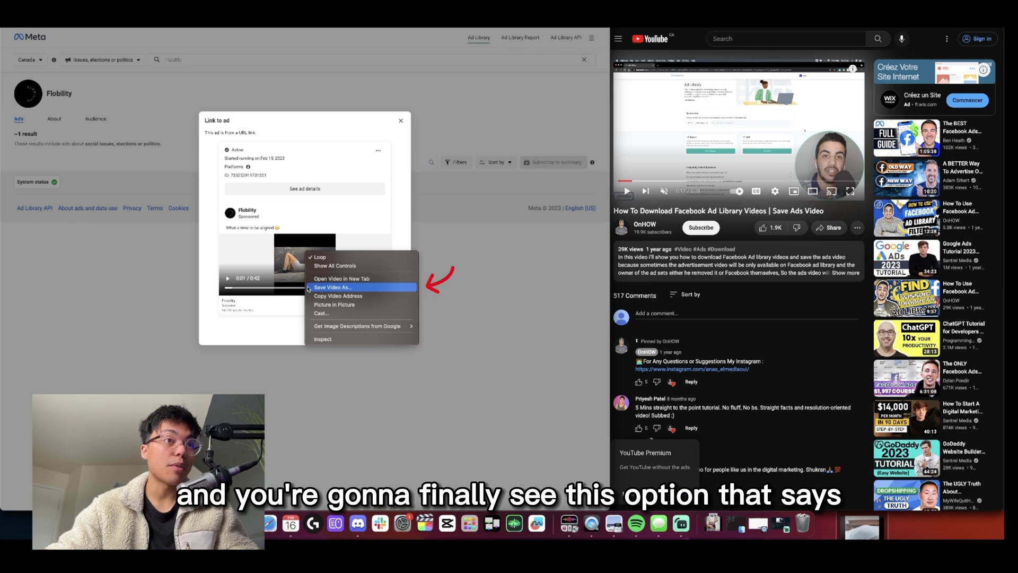
# Choose Save Video As and move the cursor to the end of the file name
pyautogui.click(351, 289)
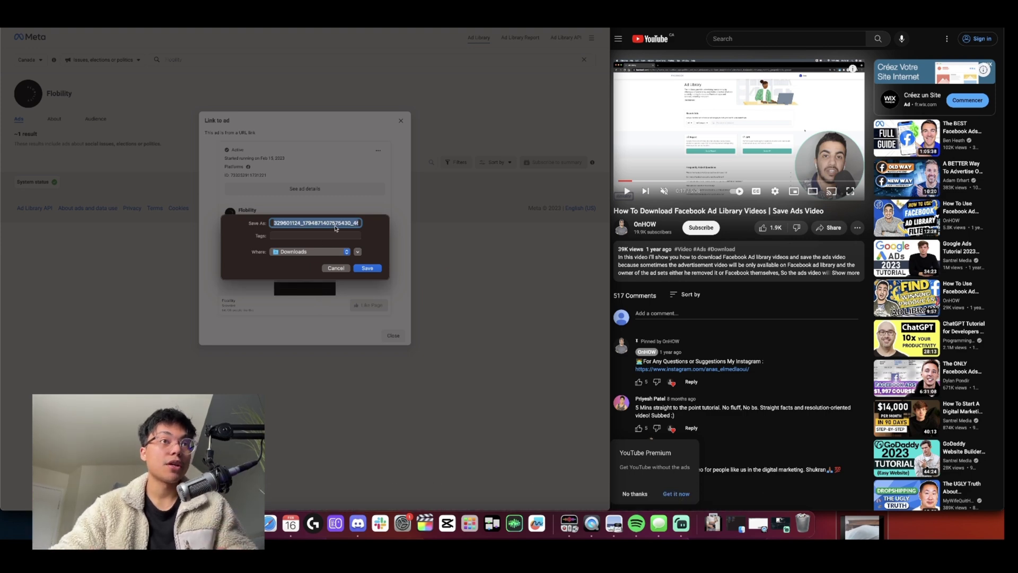
pyautogui.click(335, 222)
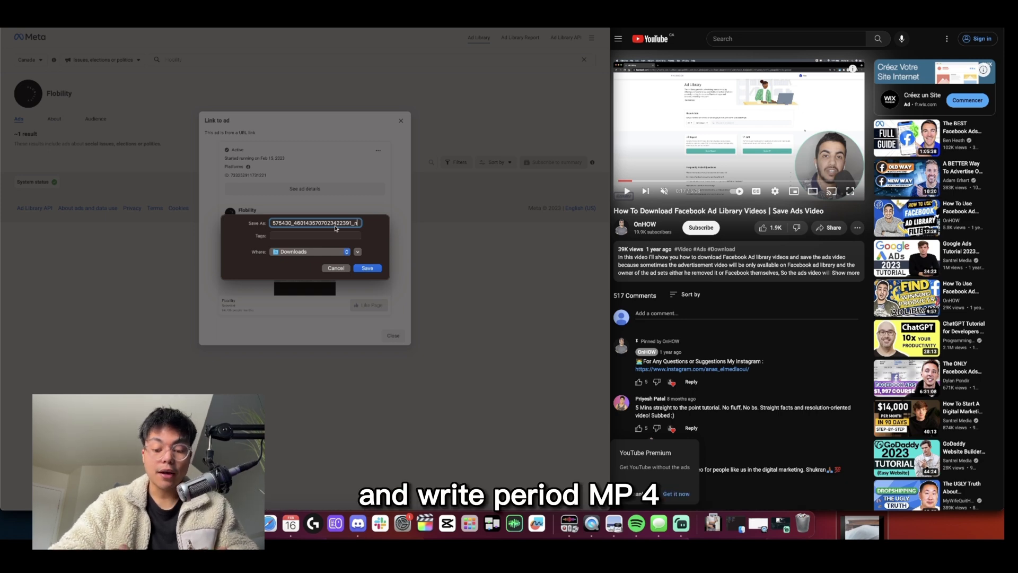
pyautogui.write('.mp4')
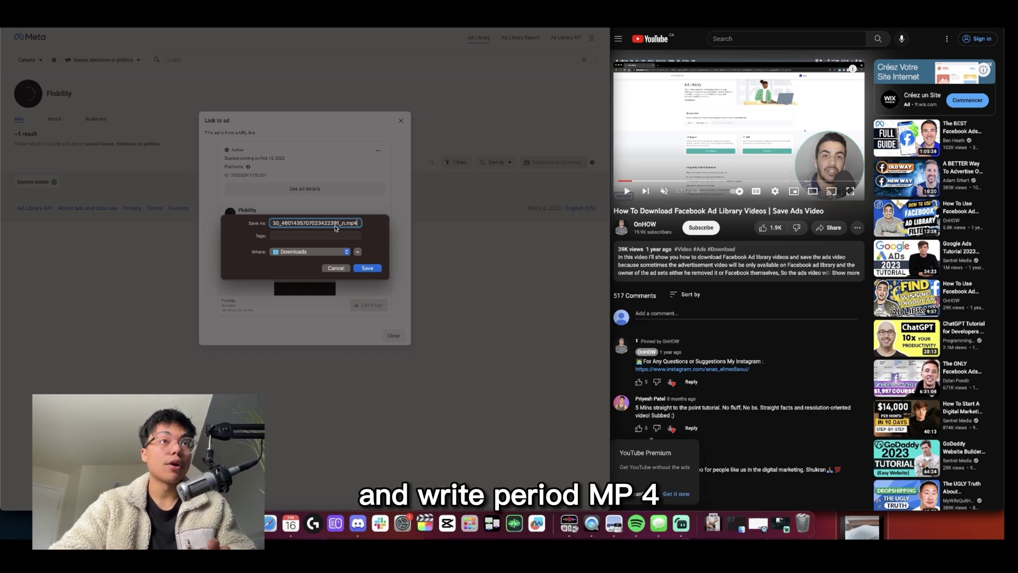
# Save the .mp4 to Downloads, play it in QuickTime with sound, skip ahead, close
pyautogui.press('Return')
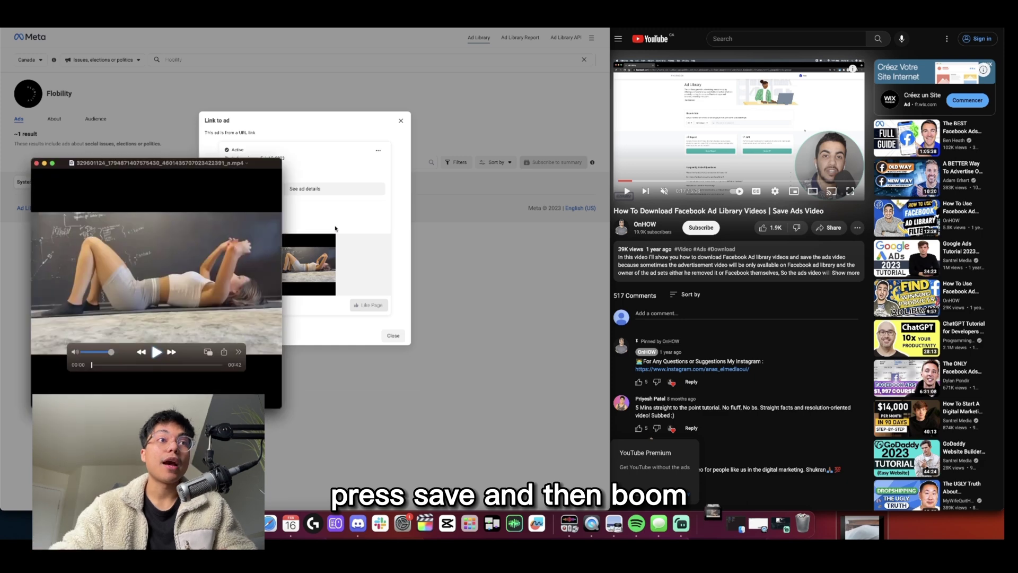
pyautogui.moveTo(159, 162); pyautogui.dragTo(601, 107)
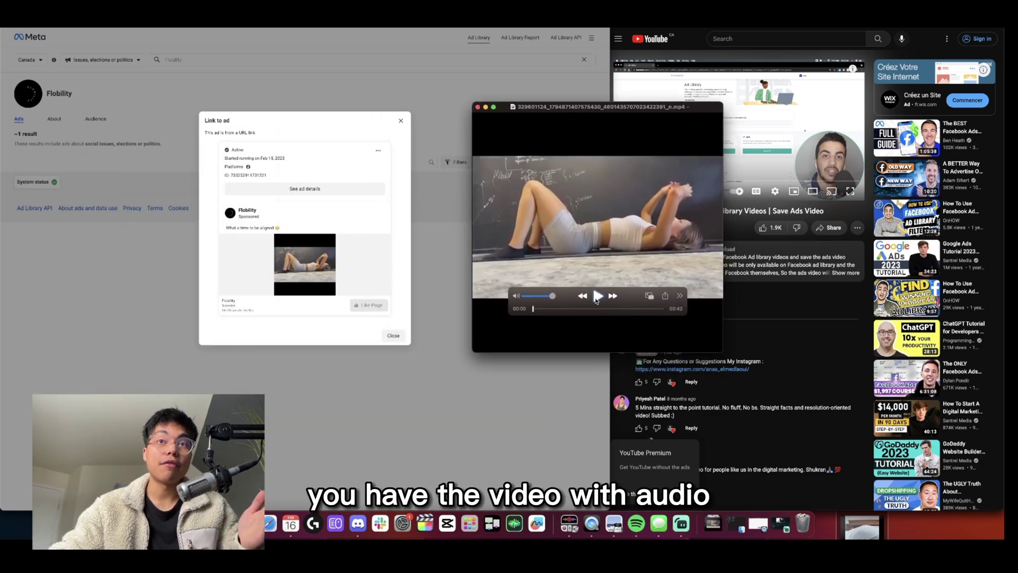
pyautogui.click(599, 297)
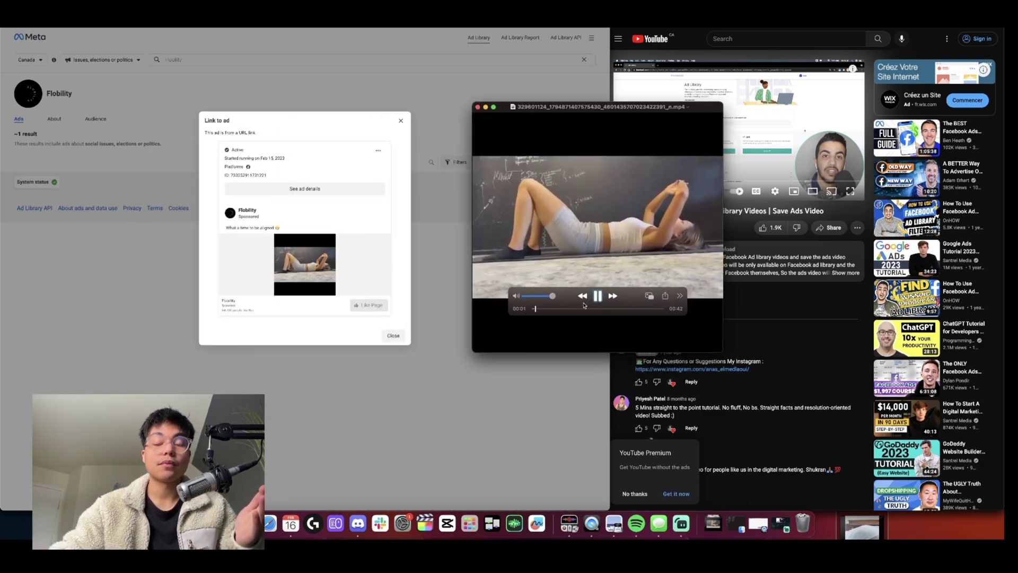
pyautogui.press('XF86AudioLowerVolume')
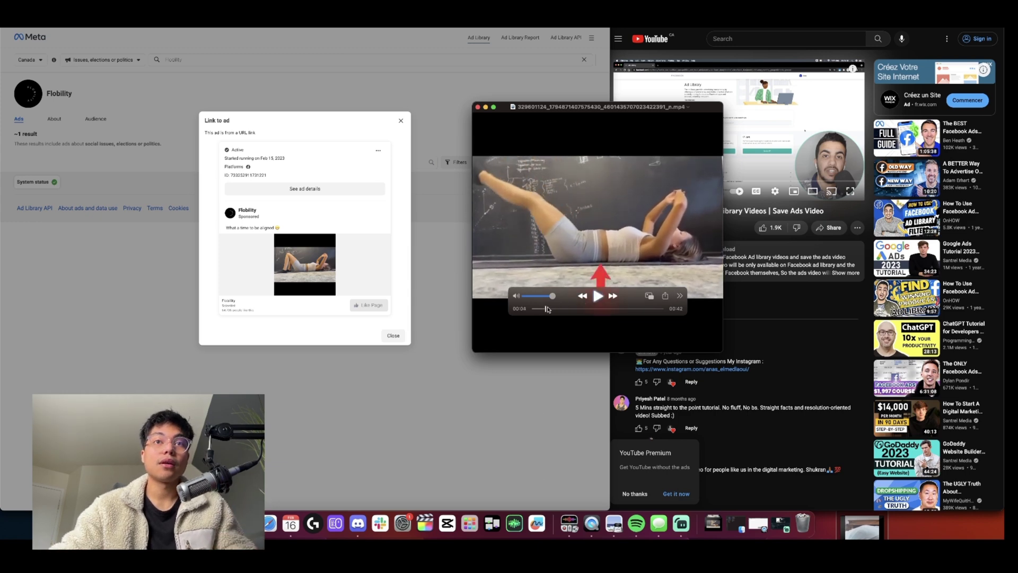
pyautogui.moveTo(541, 309); pyautogui.dragTo(669, 308)
pyautogui.moveTo(625, 250); pyautogui.dragTo(443, 273)
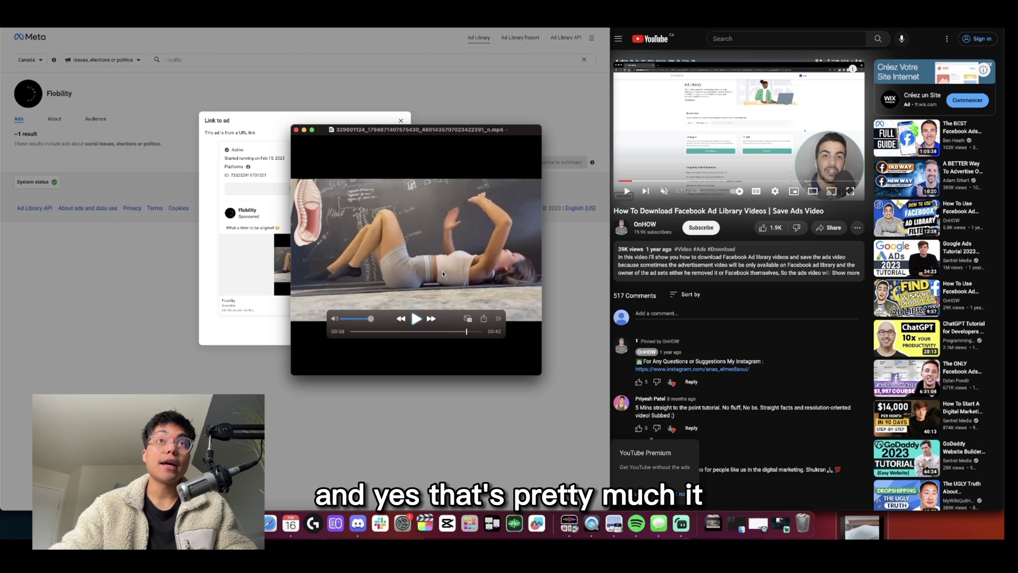
pyautogui.press('super+w')
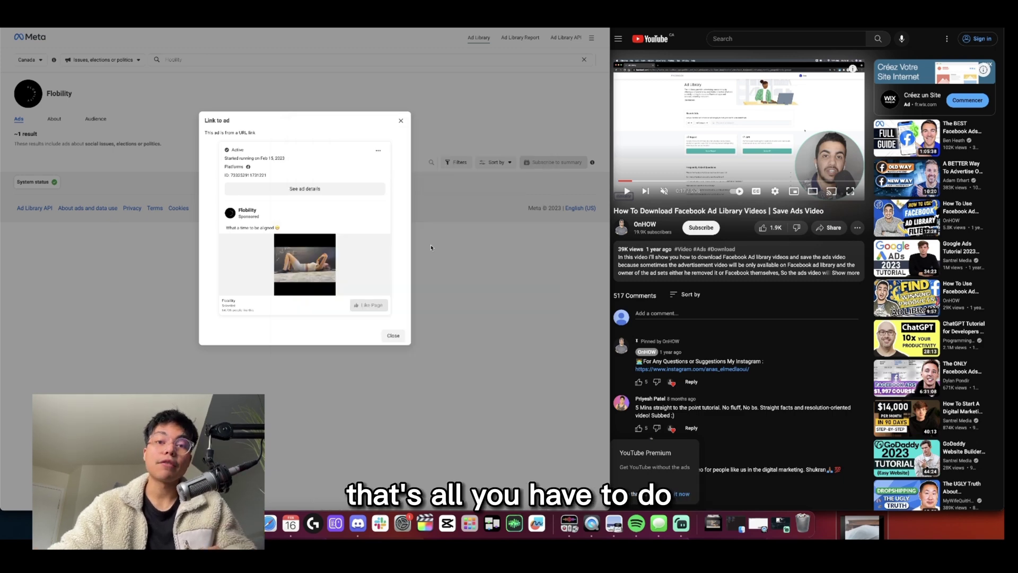